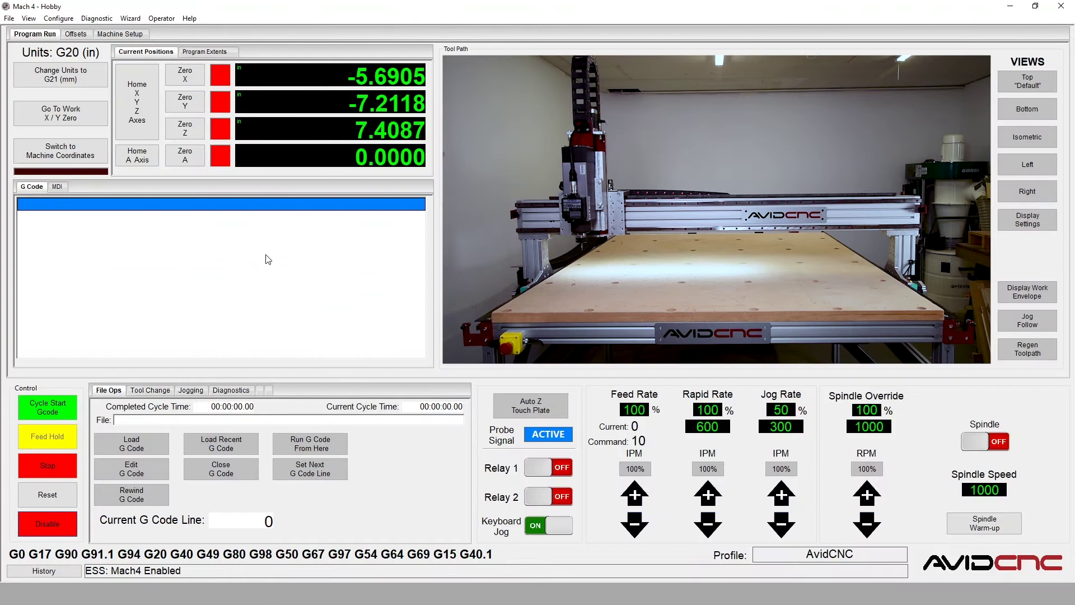
Step: Home the X, Y and Z axes, then move aside and dismiss the homing-complete notice
click(152, 125)
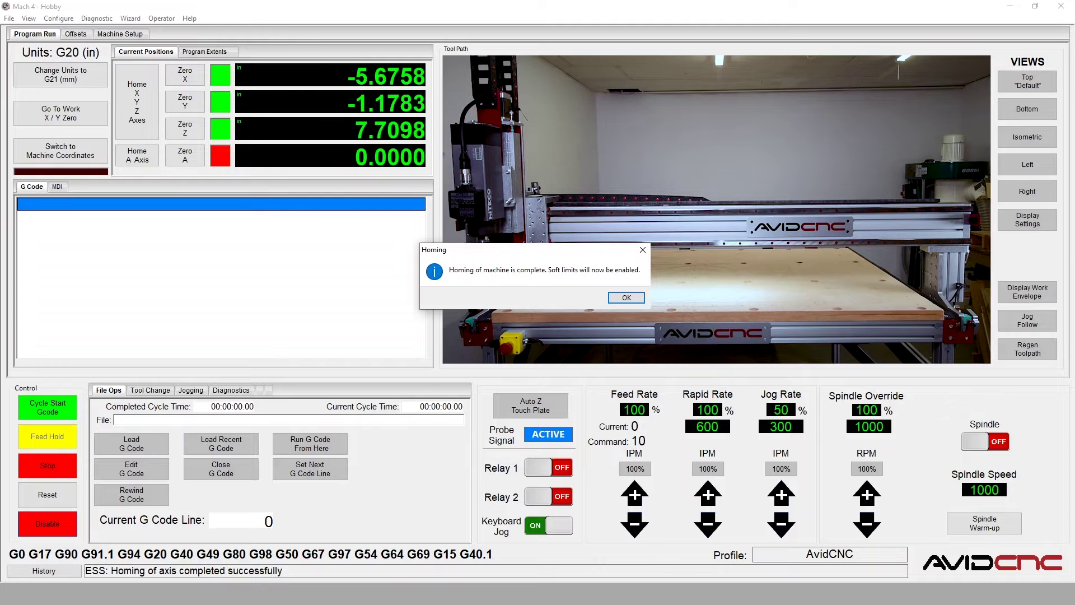
drag(598, 259, 353, 291)
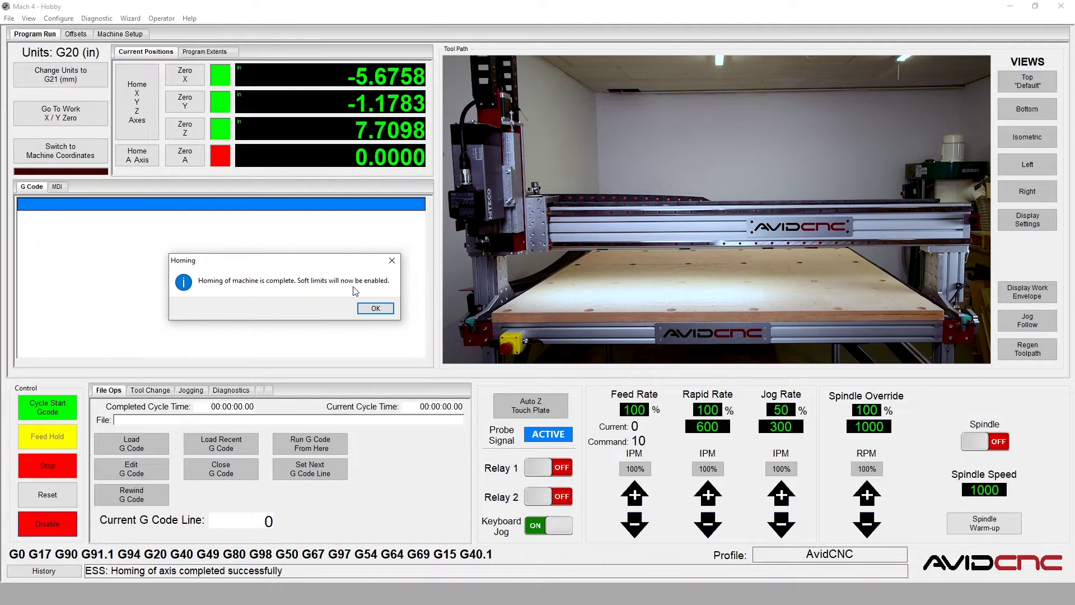
click(375, 310)
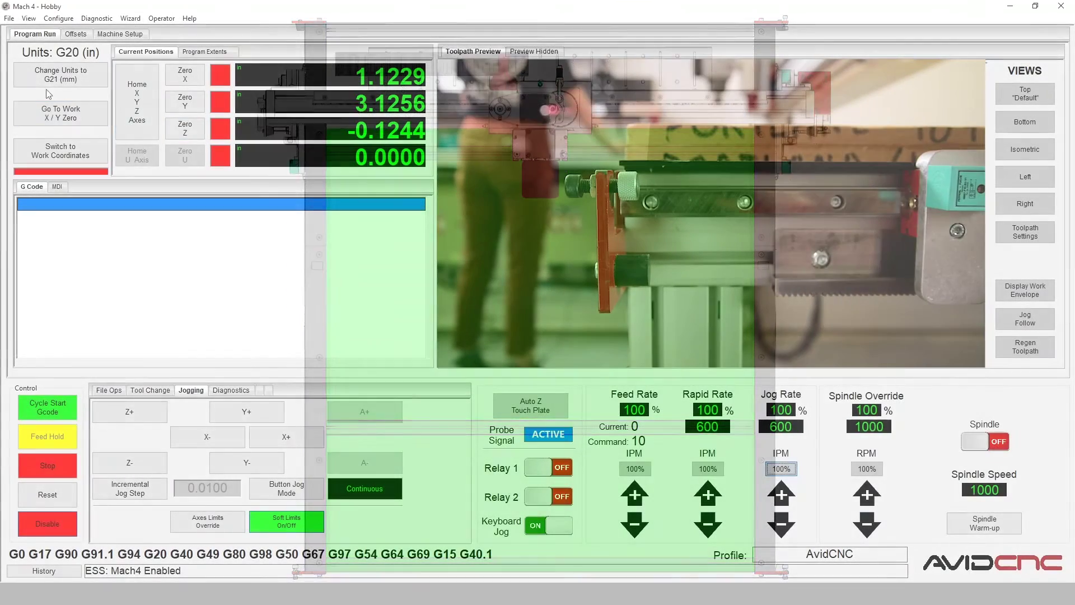
Step: Run Home X Y Z Axes until the 'Homing of machine is complete' dialog appears
click(138, 100)
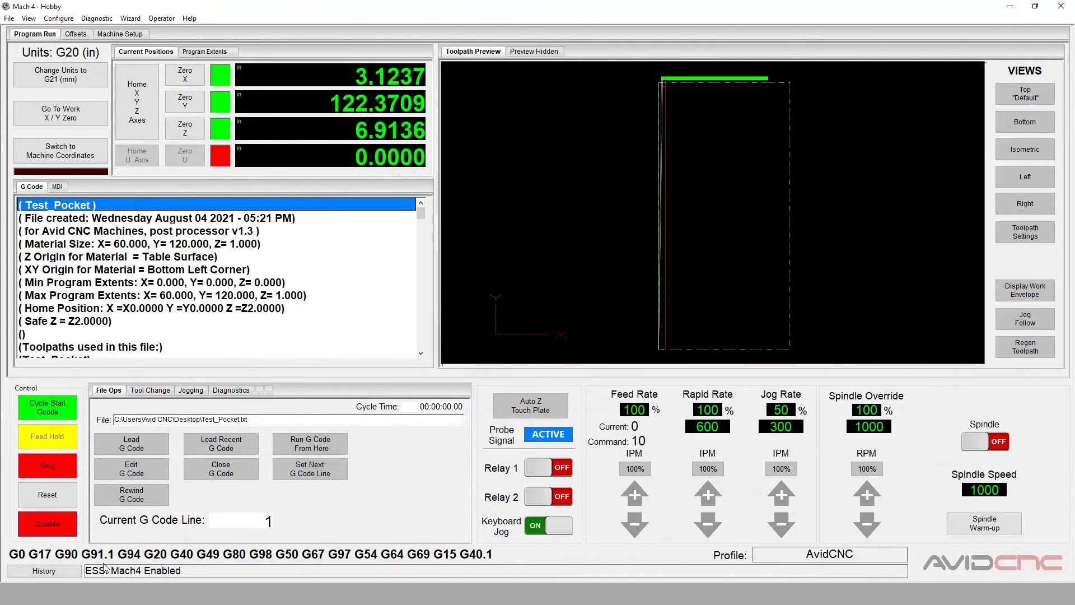
Step: Run Test_Pocket with Cycle Start until the Y axis over SoftMax error appears
click(57, 408)
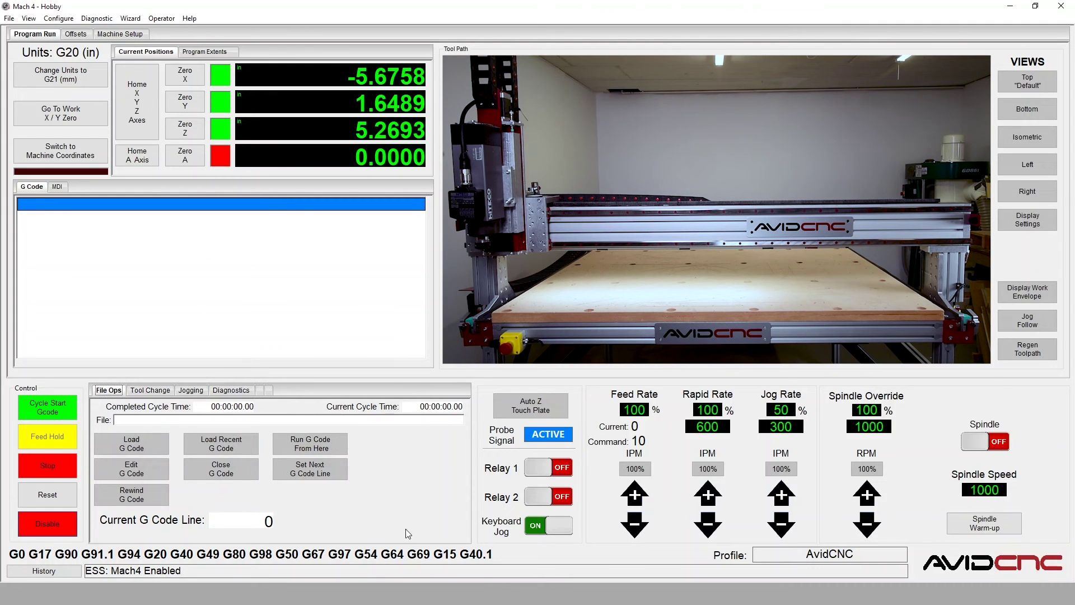
Step: Switch to the Diagnostics tab showing homing sensor and limit switch indicators
click(240, 392)
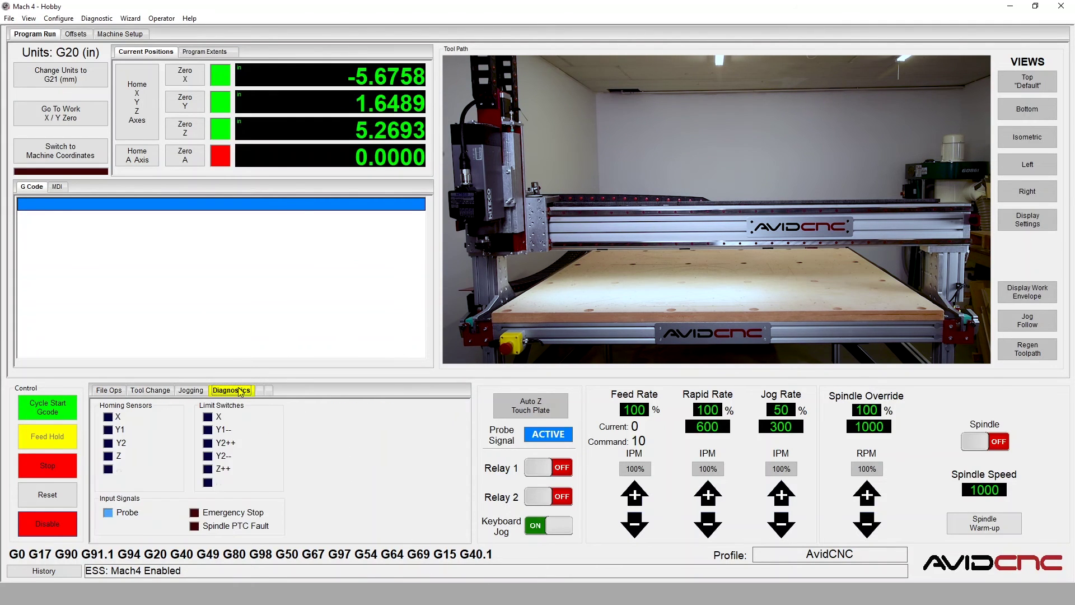